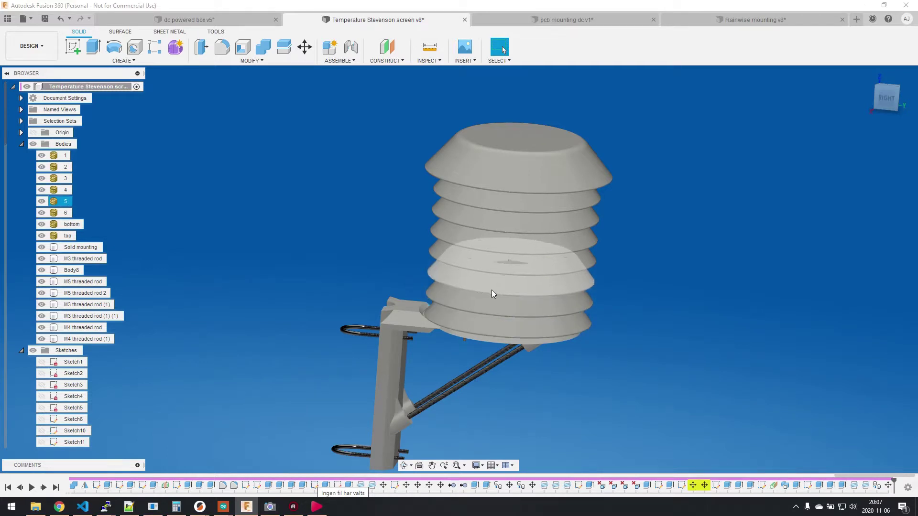
- Hide louvre bodies 1–6, the bottom ring and the top cap, then turn the fan grille forward
{"action": "left_click", "coordinate": [42, 156]}
{"action": "left_click", "coordinate": [42, 167]}
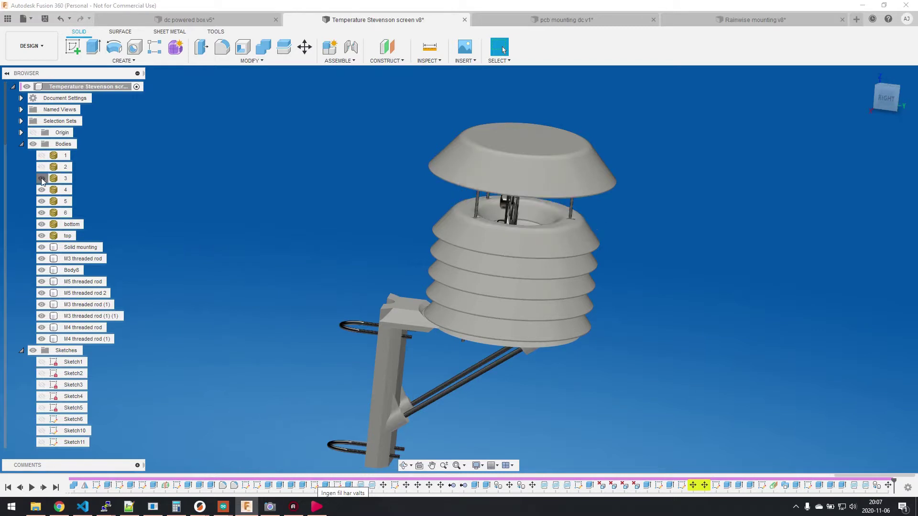
{"action": "left_click", "coordinate": [42, 190]}
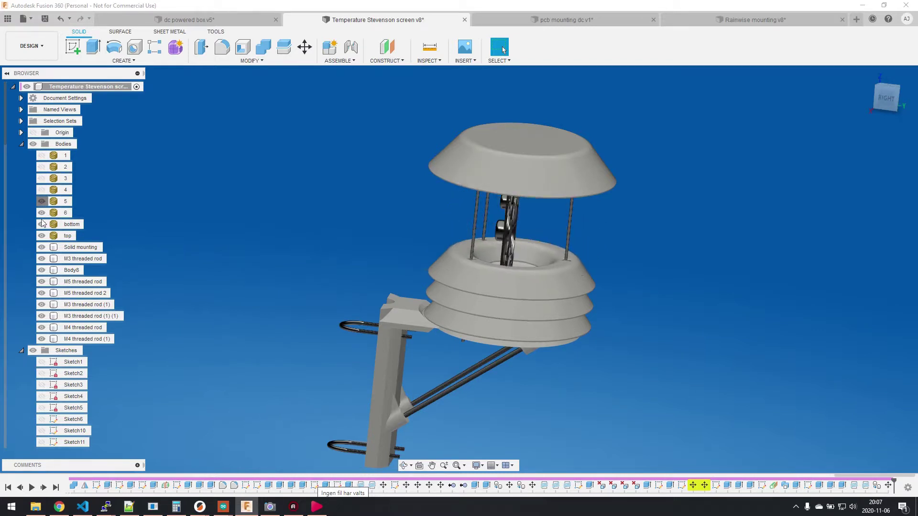
{"action": "left_click", "coordinate": [41, 213]}
{"action": "left_click", "coordinate": [42, 225]}
{"action": "left_click", "coordinate": [42, 236]}
{"action": "left_click_drag", "start_coordinate": [206, 273], "coordinate": [494, 323]}
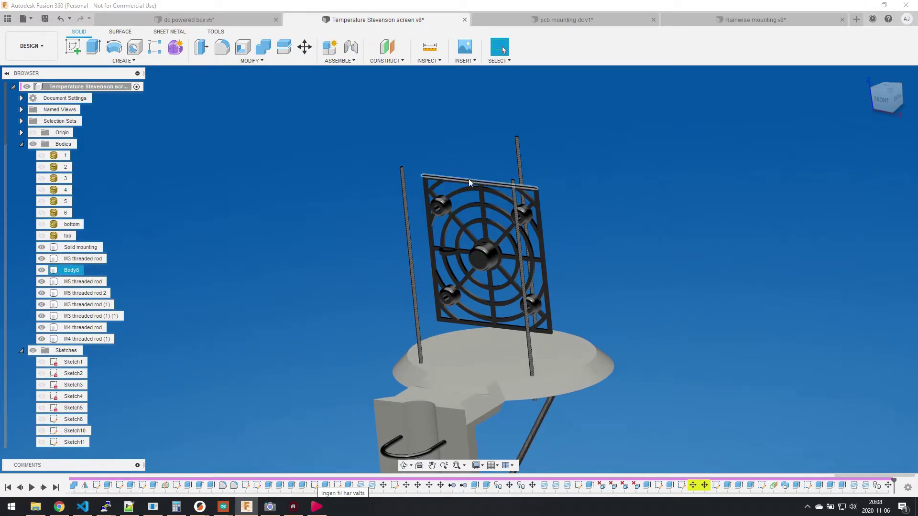
{"action": "left_click", "coordinate": [537, 225]}
{"action": "left_click", "coordinate": [543, 217]}
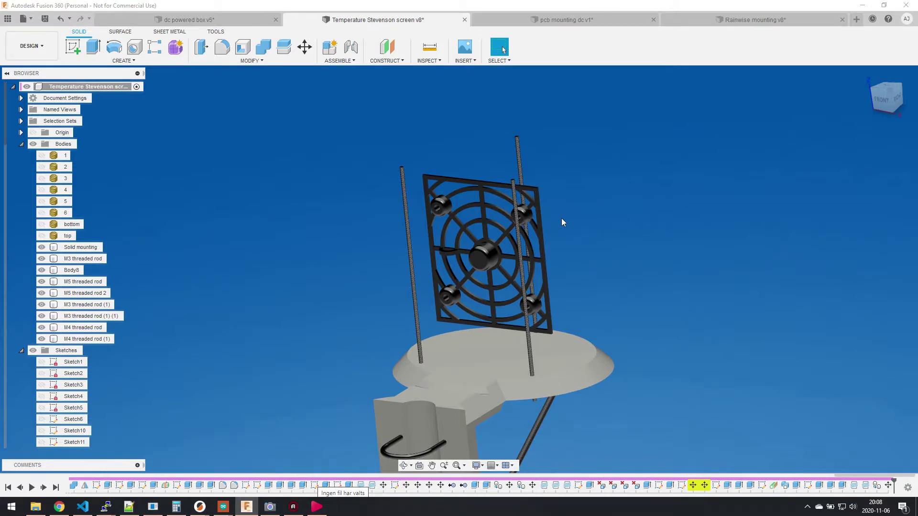
{"action": "left_click", "coordinate": [469, 214]}
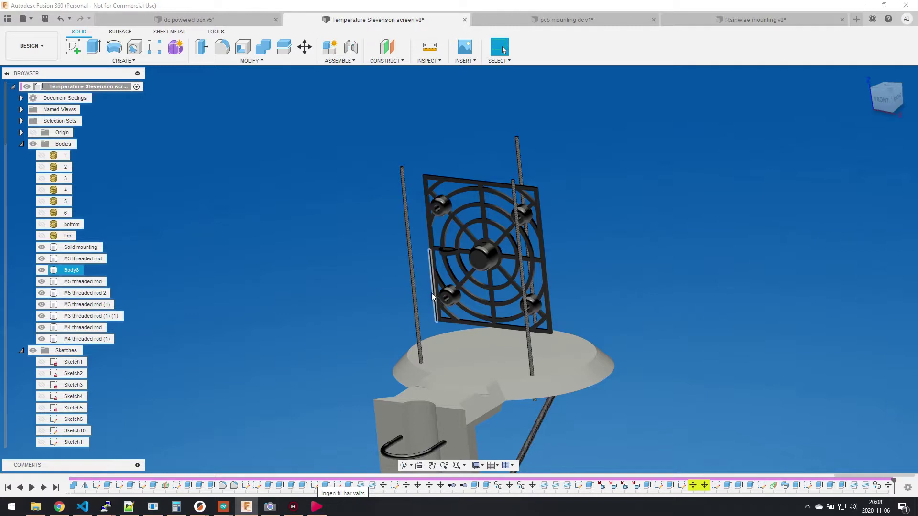
{"action": "left_click", "coordinate": [521, 286]}
{"action": "left_click", "coordinate": [462, 217]}
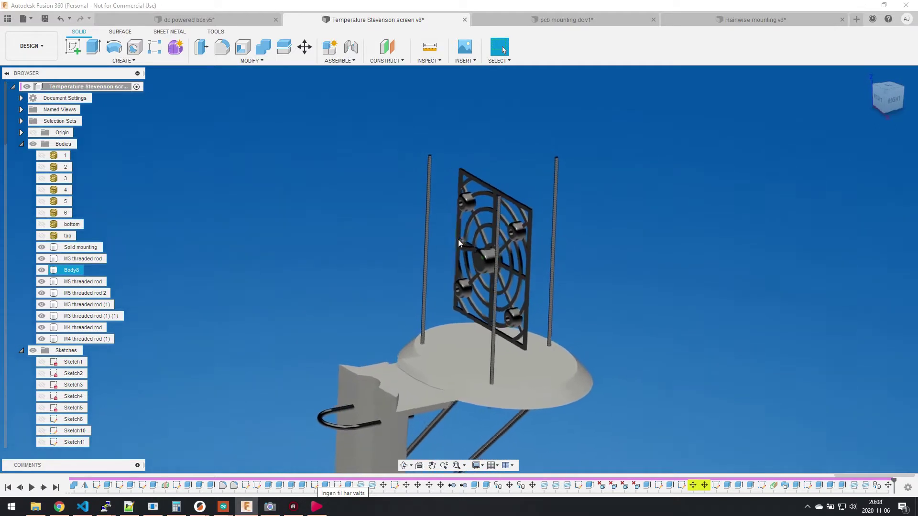
{"action": "left_click", "coordinate": [457, 239]}
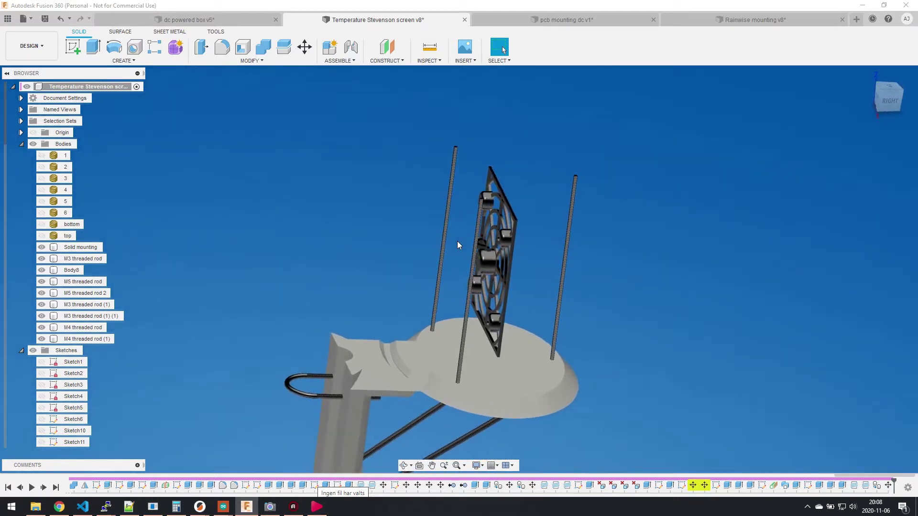
{"action": "left_click", "coordinate": [452, 143]}
{"action": "left_click", "coordinate": [443, 321]}
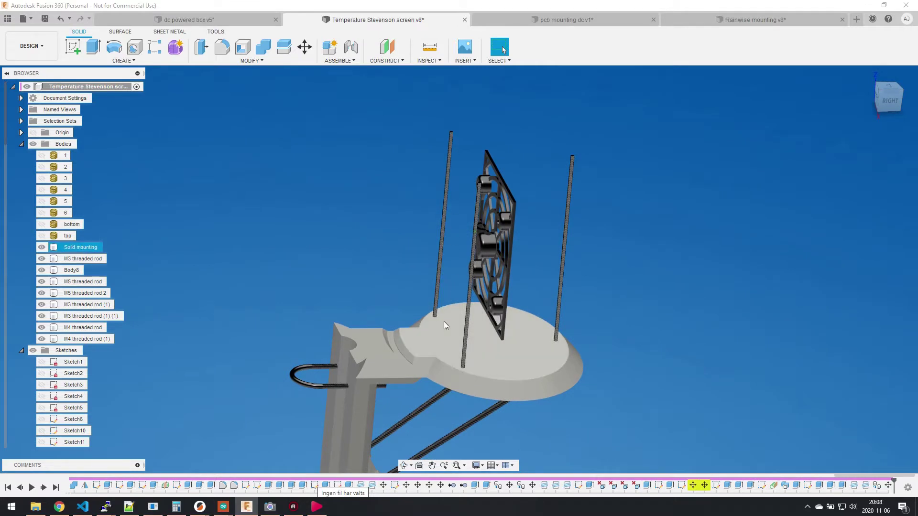
{"action": "left_click", "coordinate": [394, 227]}
- Show the top cap again and select the left M3 threaded rod, then the top cap
{"action": "left_click", "coordinate": [67, 236]}
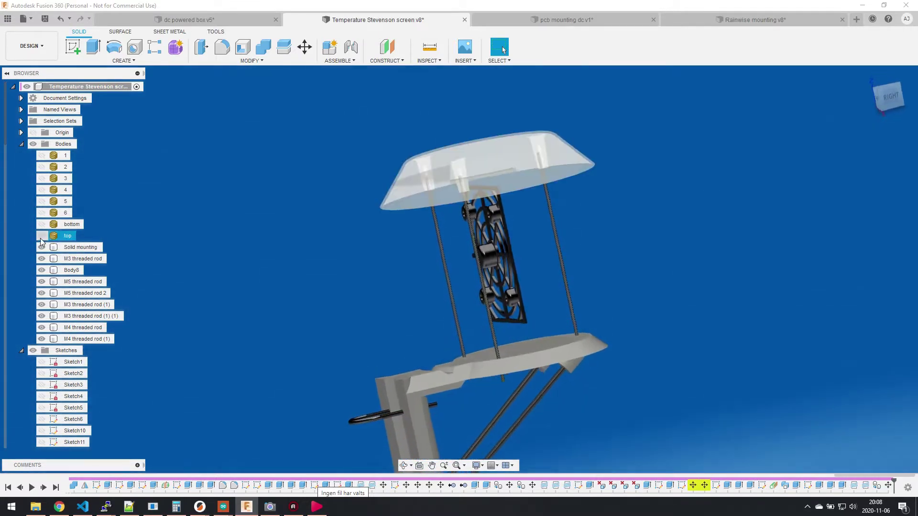
{"action": "key", "text": "v"}
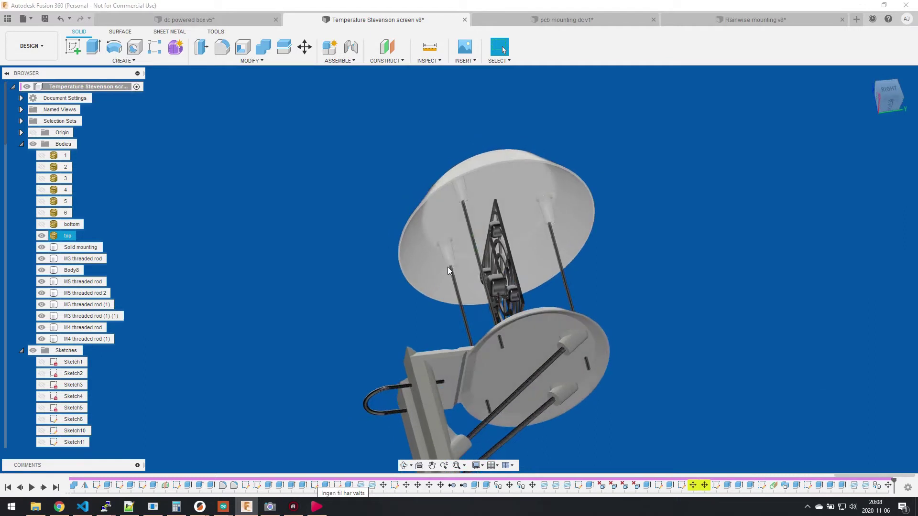
{"action": "left_click", "coordinate": [450, 267]}
{"action": "left_click", "coordinate": [451, 269]}
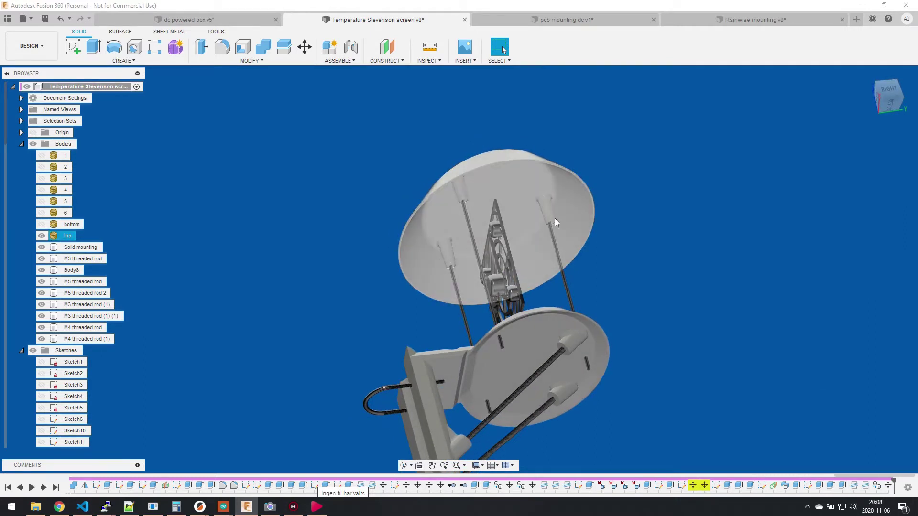
- Select the right M3 threaded rod and the upper U-bolt of the pole bracket
{"action": "left_click_drag", "start_coordinate": [554, 222], "coordinate": [452, 322]}
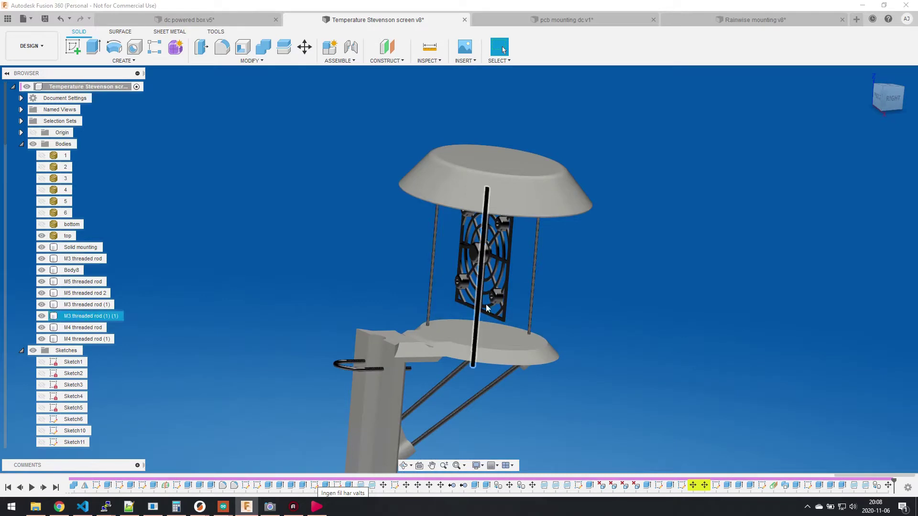
{"action": "left_click", "coordinate": [534, 293]}
{"action": "left_click_drag", "start_coordinate": [534, 292], "coordinate": [383, 380]}
{"action": "left_click", "coordinate": [324, 243]}
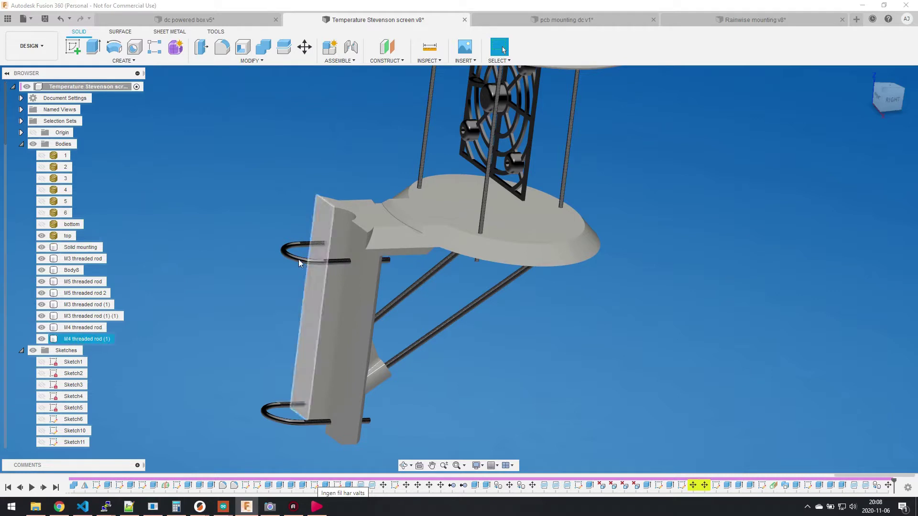
{"action": "left_click", "coordinate": [306, 269]}
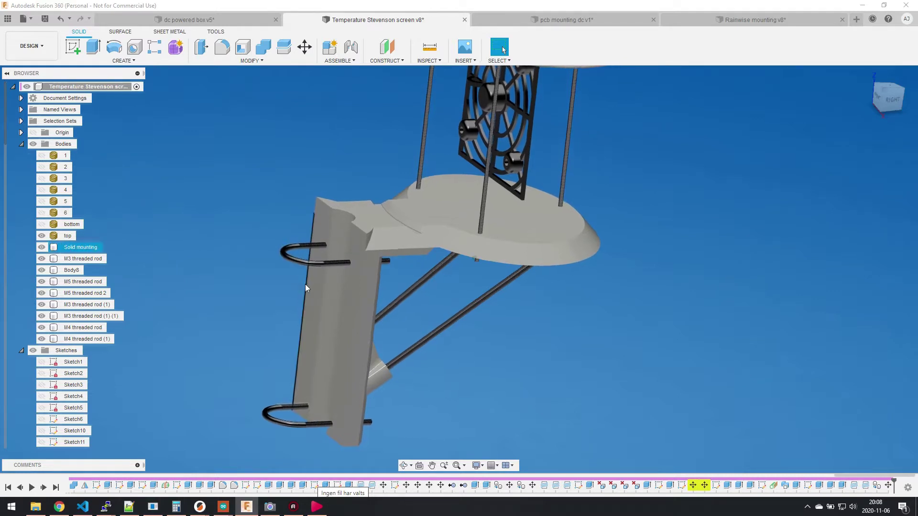
{"action": "left_click", "coordinate": [292, 265]}
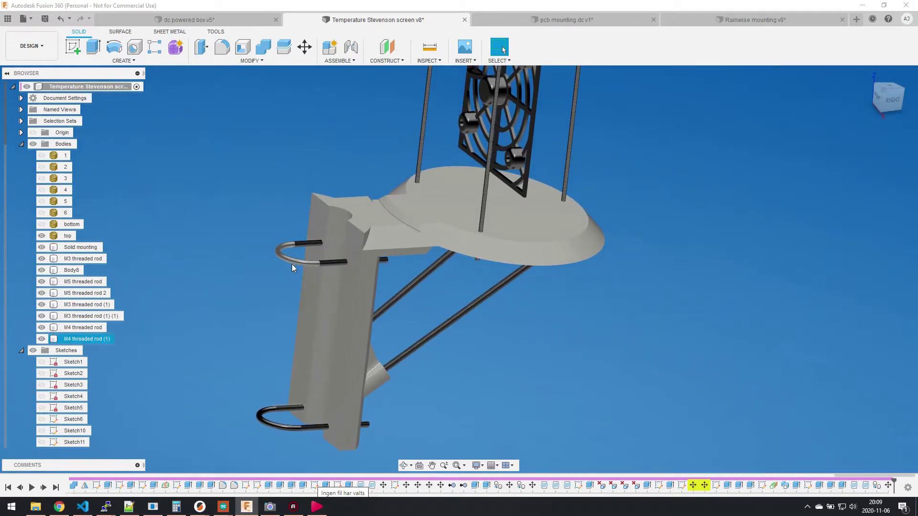
{"action": "key", "text": "Escape"}
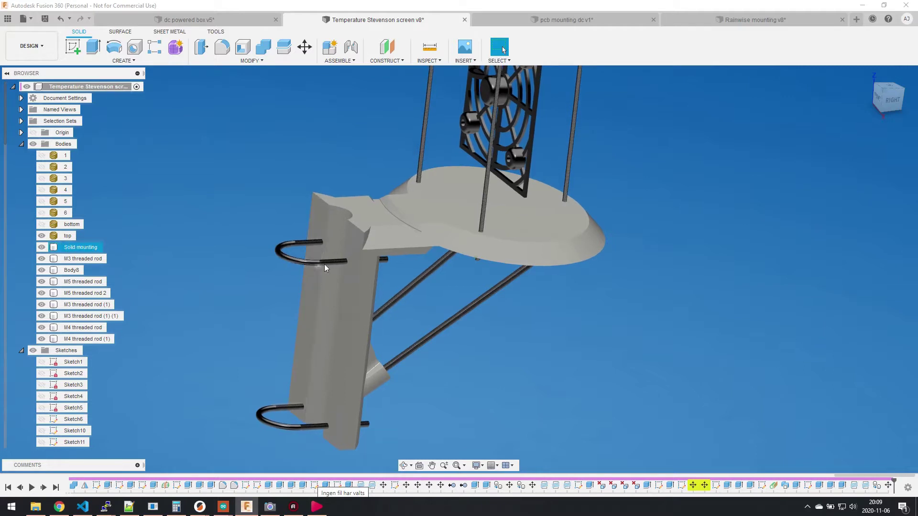
{"action": "left_click", "coordinate": [336, 274]}
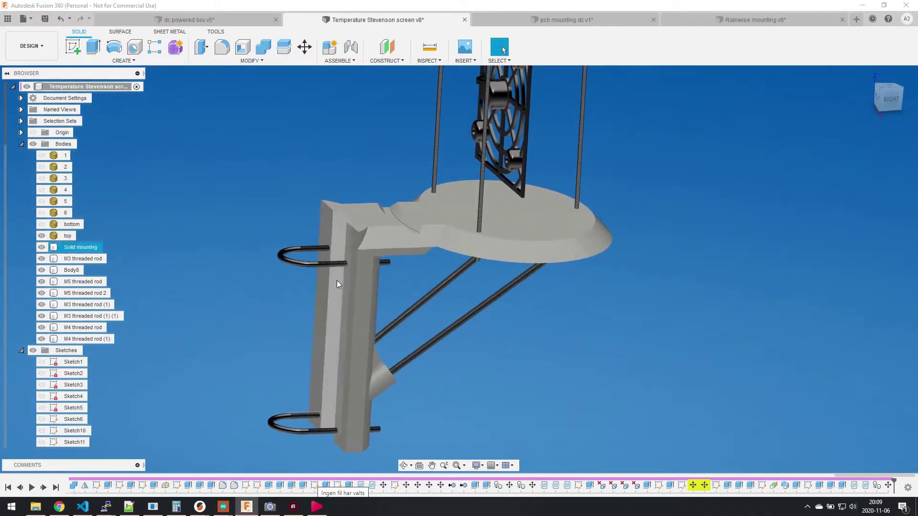
{"action": "left_click_drag", "start_coordinate": [373, 346], "coordinate": [524, 273]}
{"action": "key", "text": "Escape"}
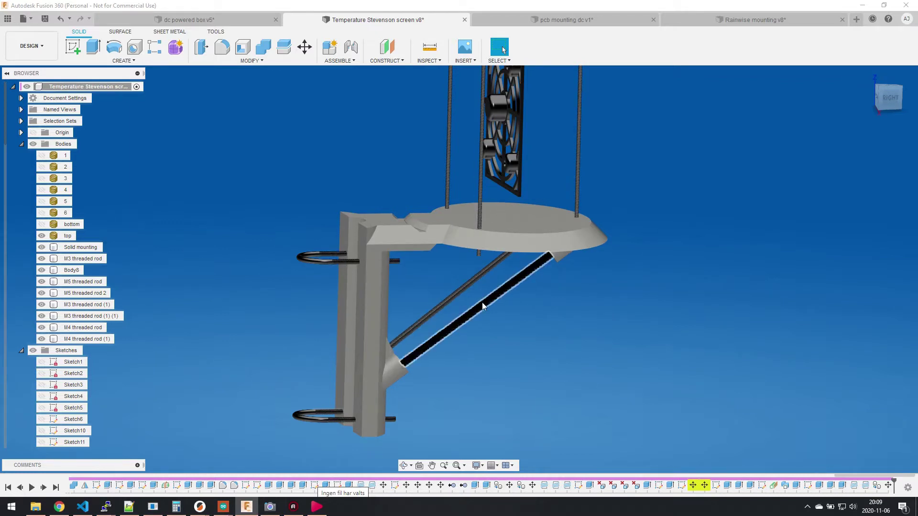
{"action": "scroll", "coordinate": [548, 320], "scroll_direction": "down", "scroll_amount": 2}
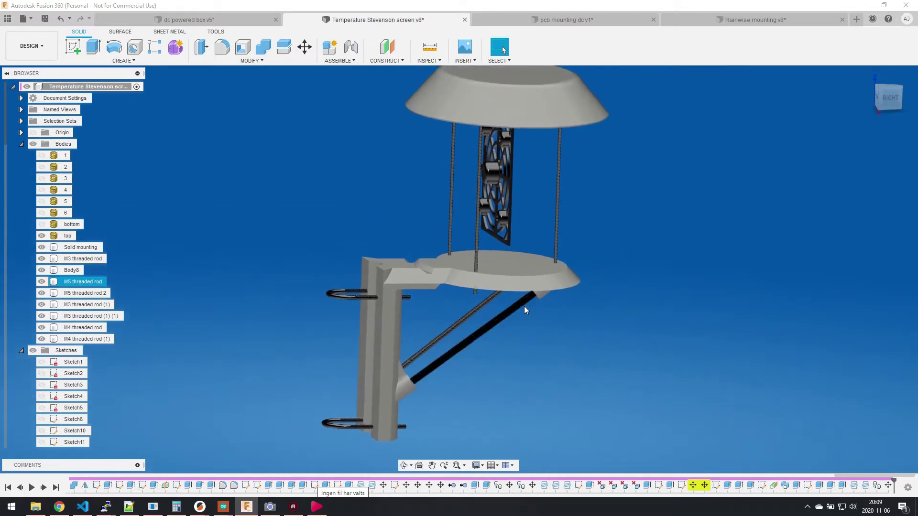